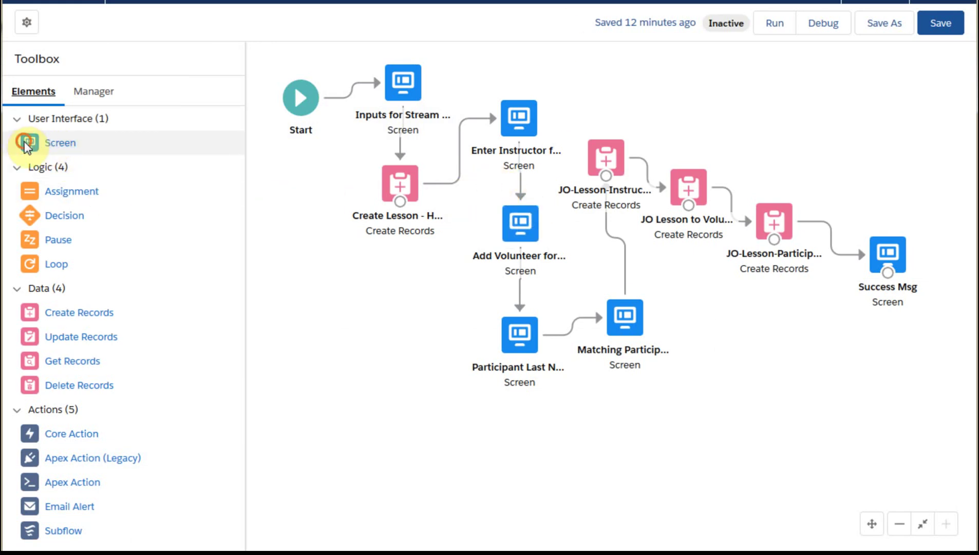
Add a new screen to the canvas labelled 'test', with its API name filled from the label.
drag(25, 141, 294, 174)
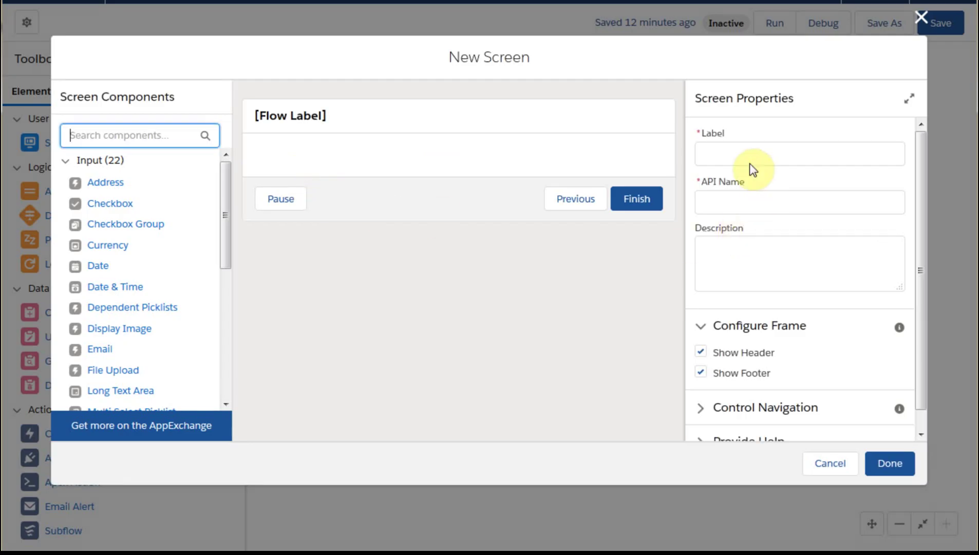
click(739, 150)
text(tes)
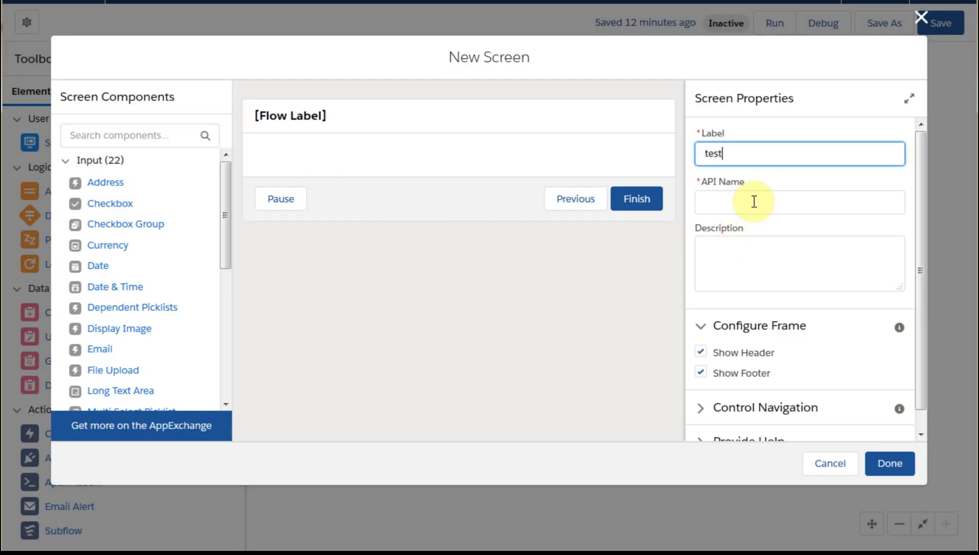
text(t)
click(753, 201)
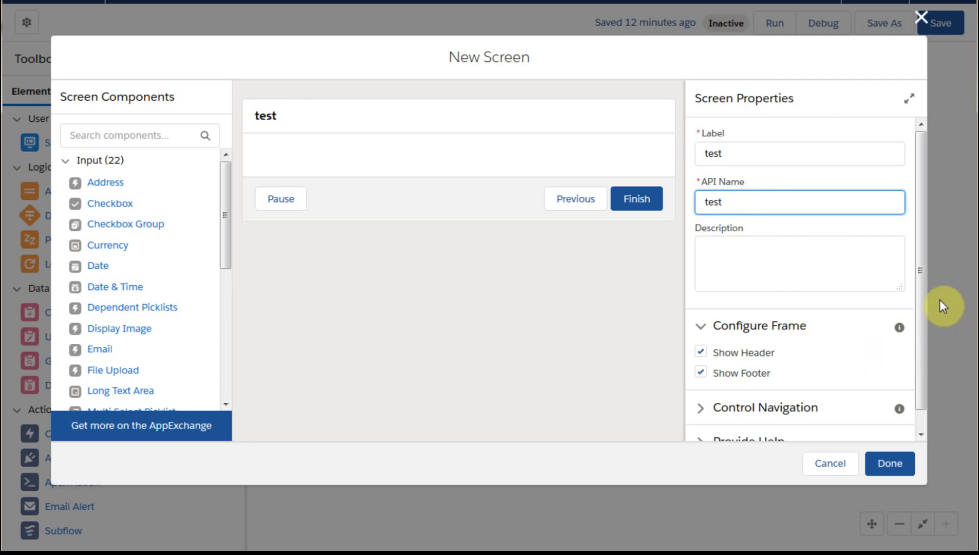
Expand Control Navigation to review the test screen's navigation options.
drag(924, 304, 935, 340)
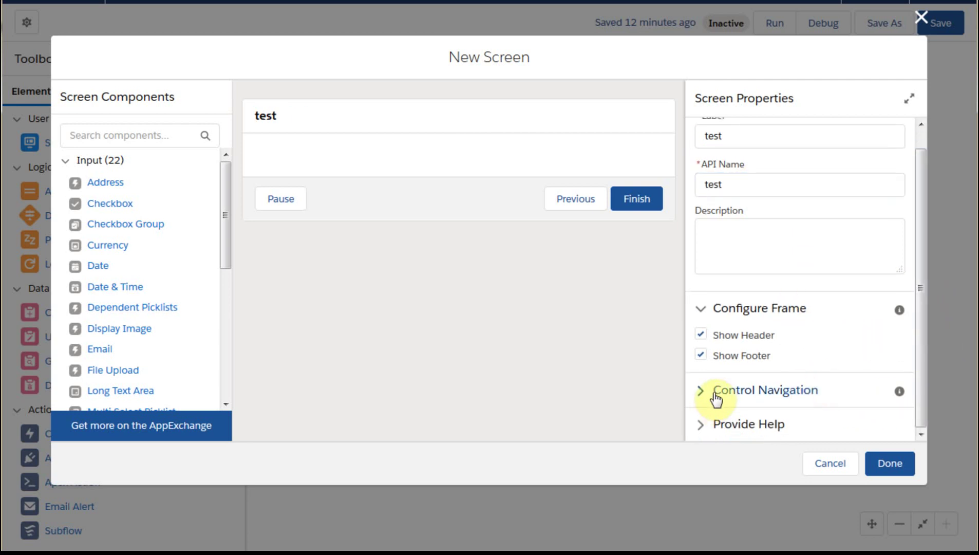
click(699, 394)
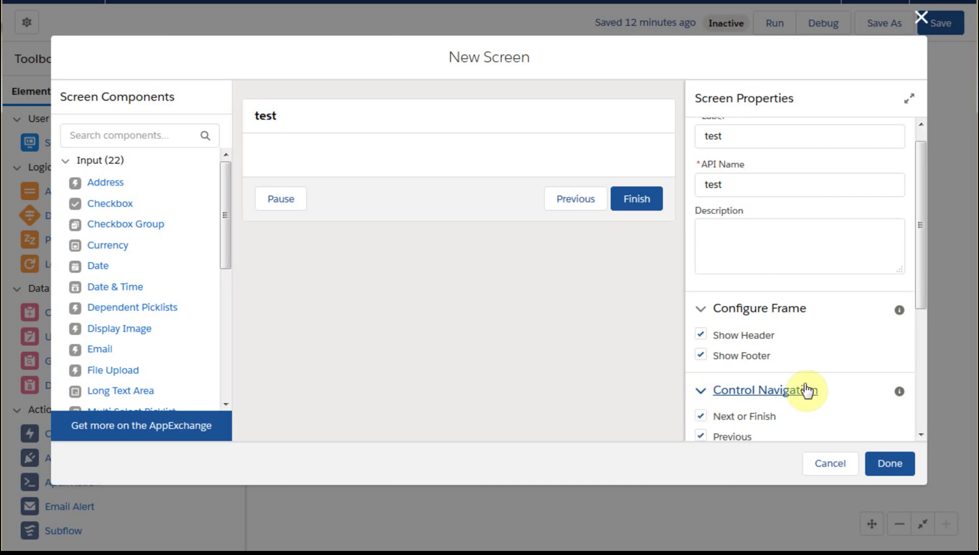
scroll(811, 390, down, 1)
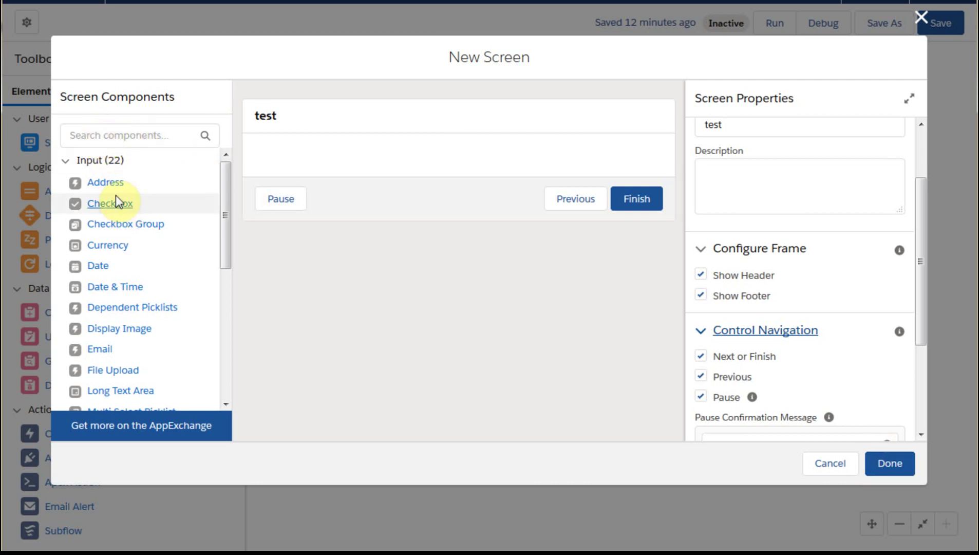
drag(230, 212, 243, 360)
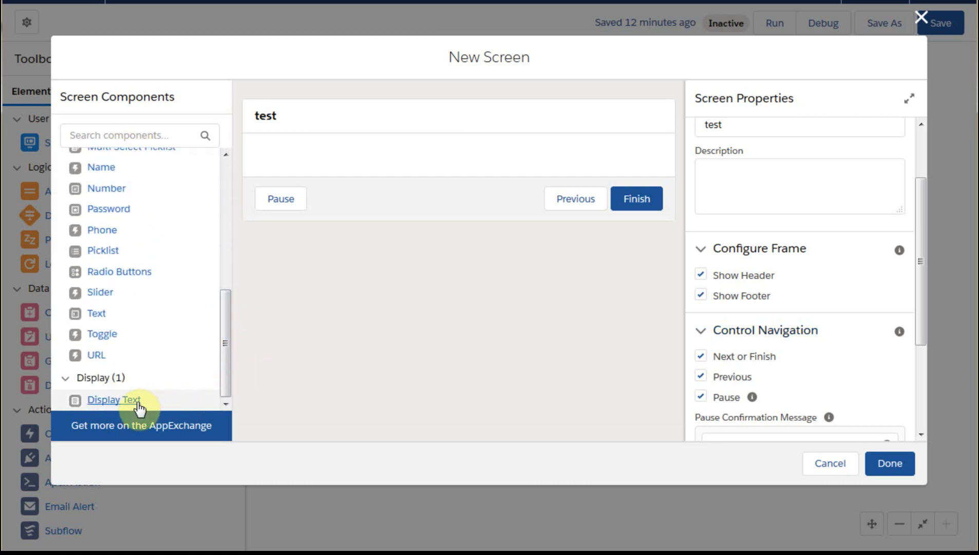
drag(228, 374, 192, 208)
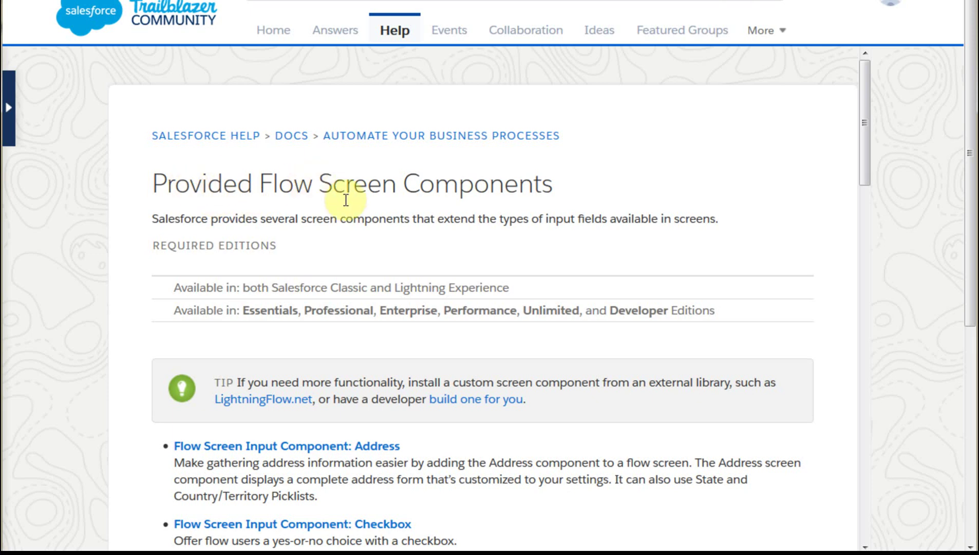
drag(868, 134, 817, 434)
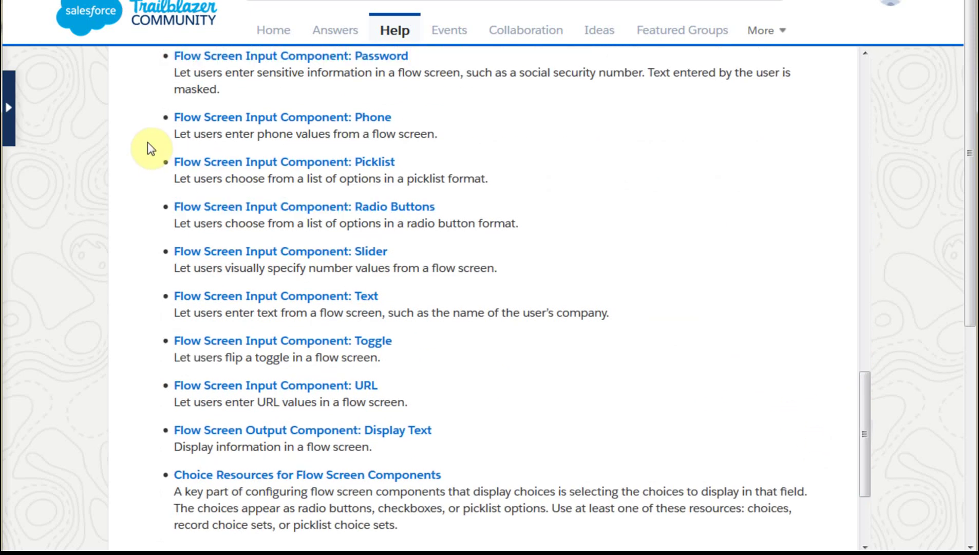
click(8, 107)
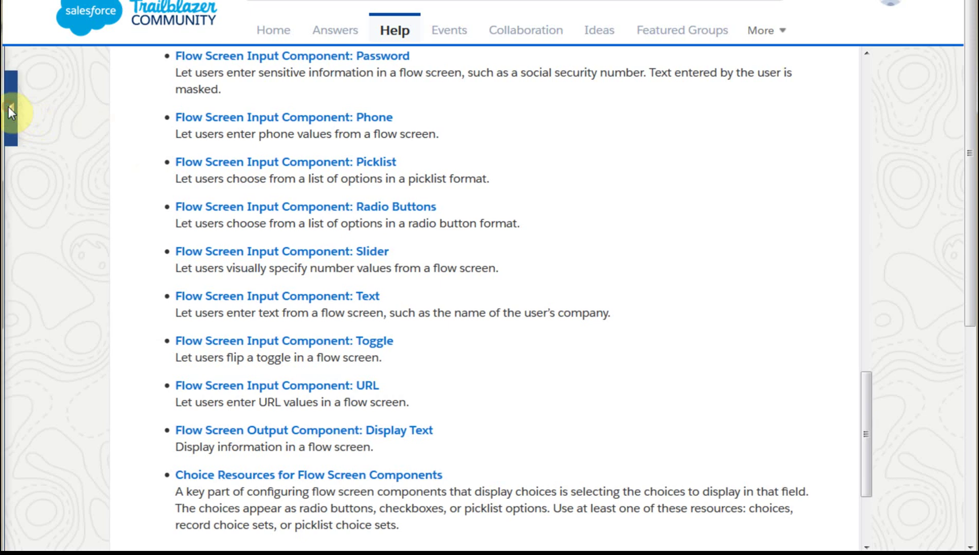
drag(247, 252, 279, 248)
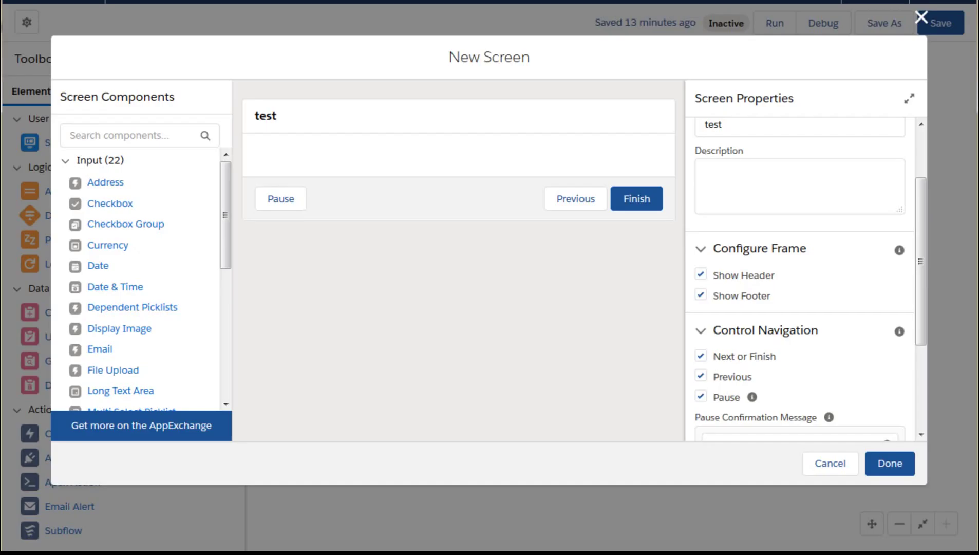
Search the components for 'ra' and place a Radio Buttons field on the test screen.
click(123, 136)
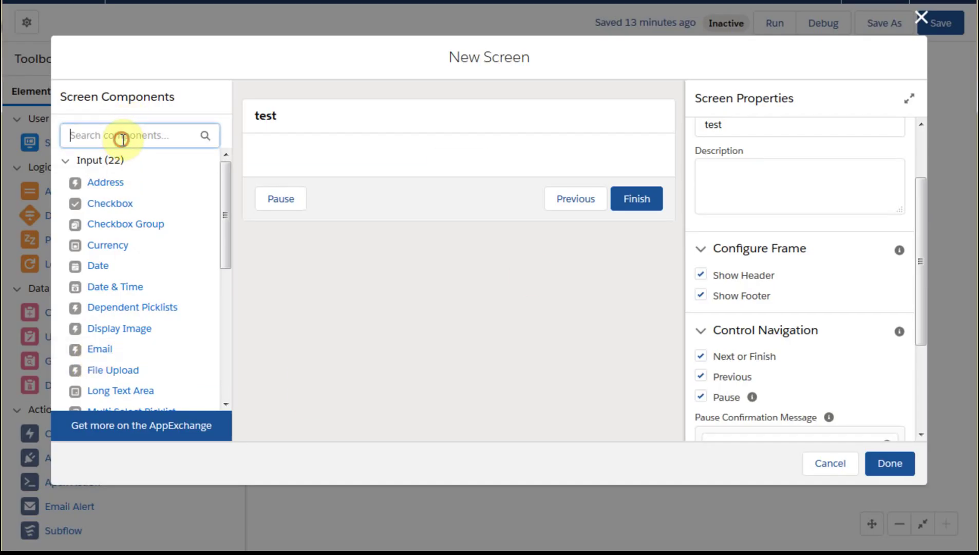
text(ra)
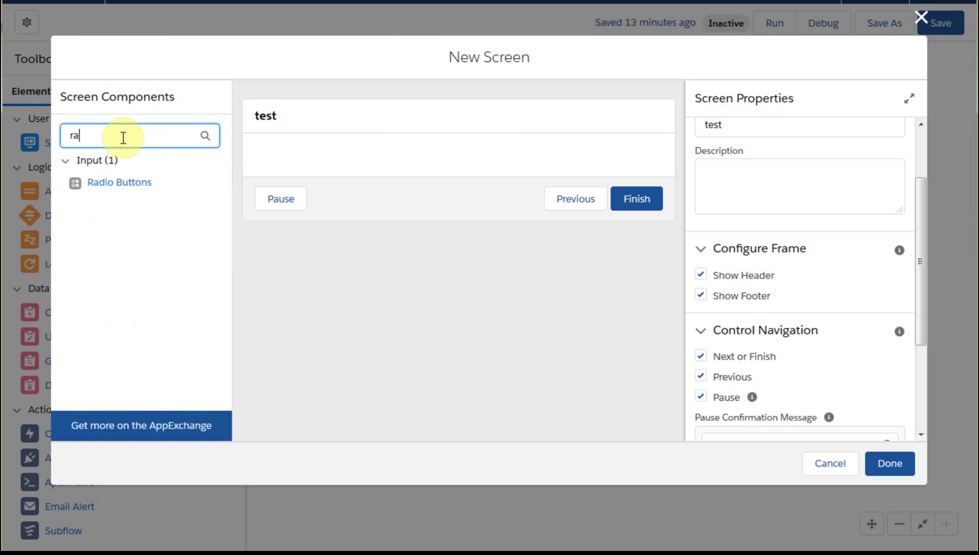
click(134, 183)
drag(136, 184, 351, 157)
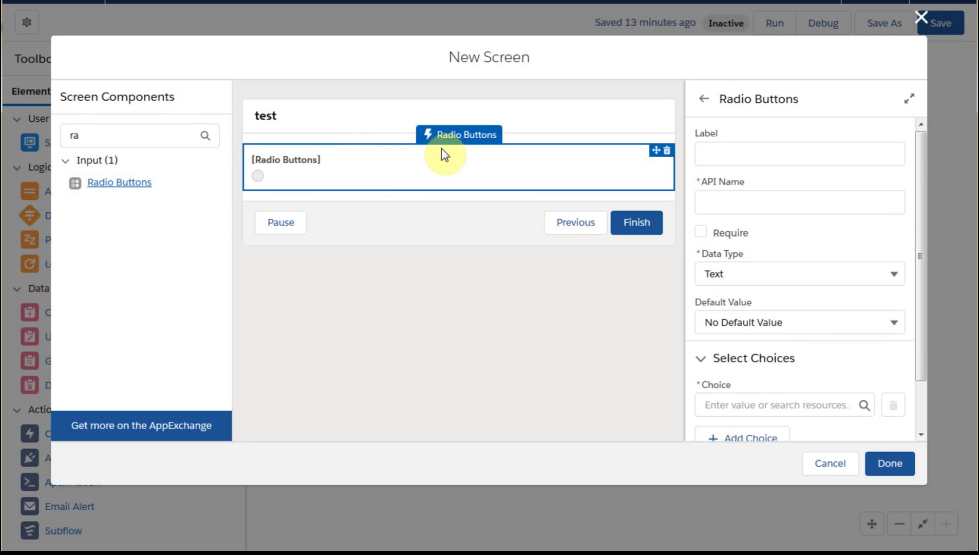
Label the radio buttons 'testr' and start a new choice resource for them.
click(738, 148)
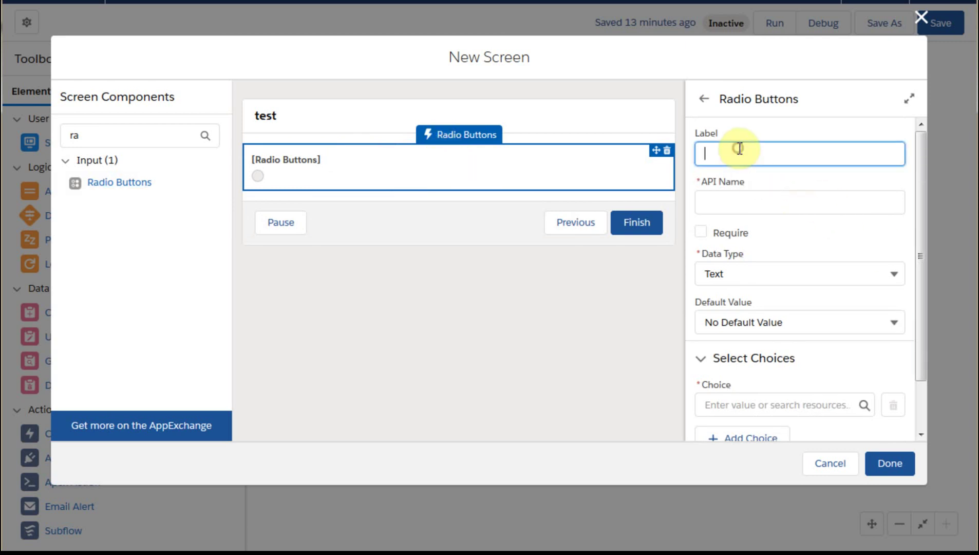
text(testr)
click(747, 200)
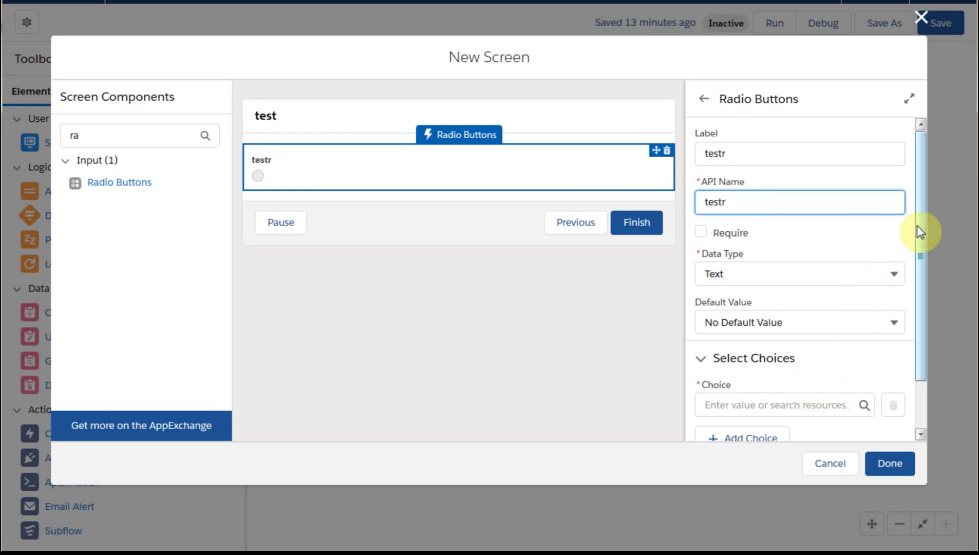
scroll(915, 247, down, 2)
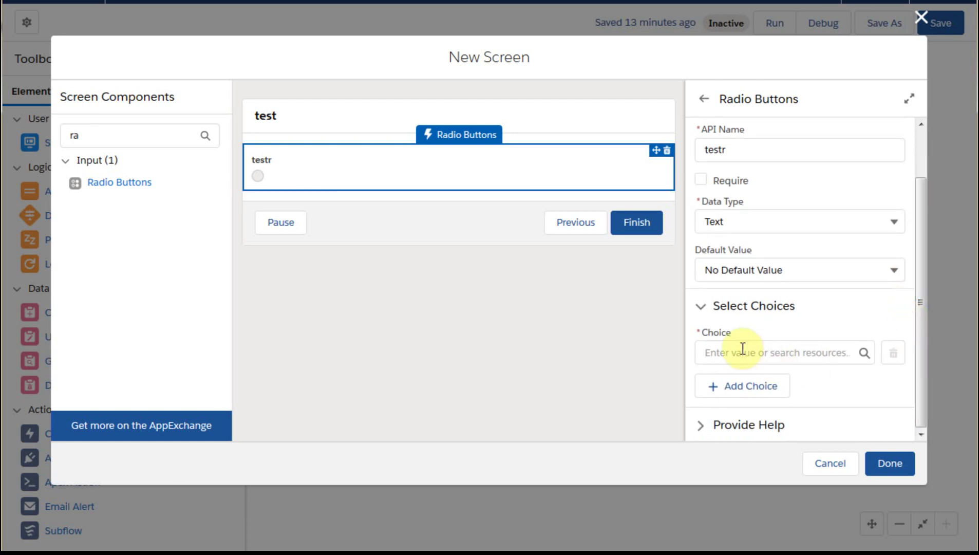
click(743, 351)
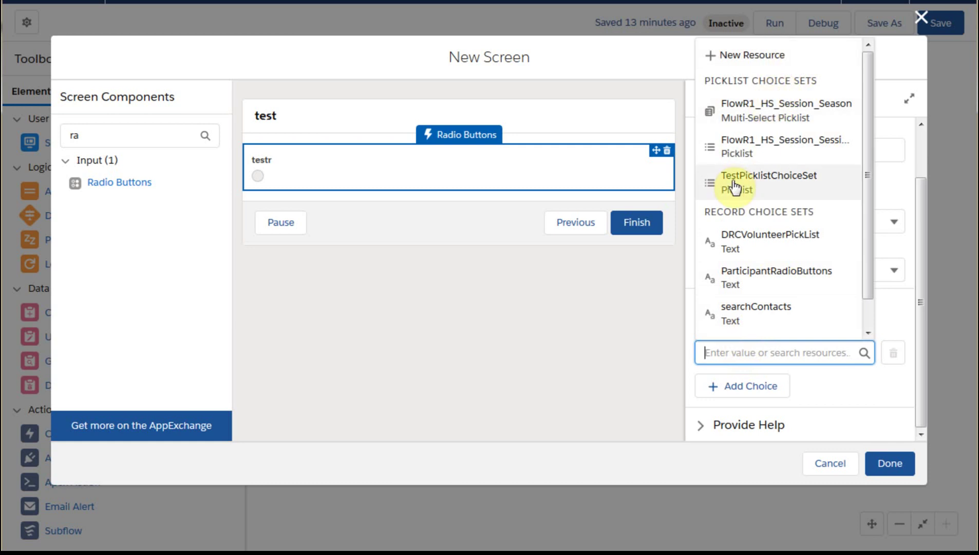
click(745, 61)
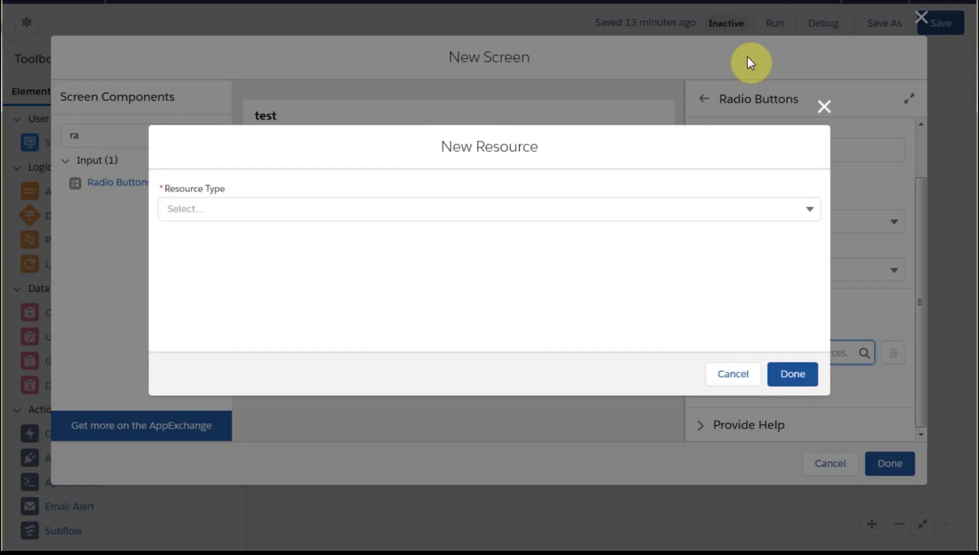
Define a Picklist Choice Set named TestPicklistLessonType on the Lesson object.
click(246, 209)
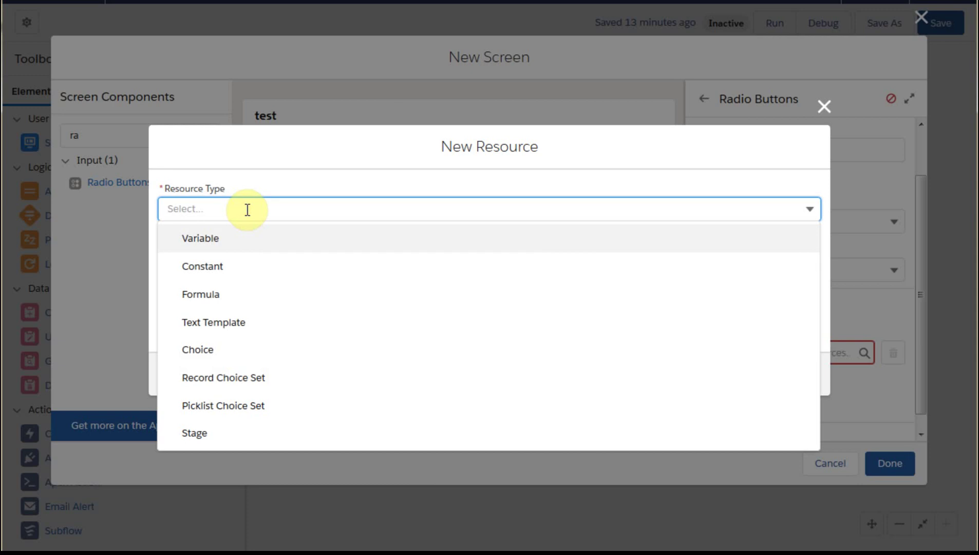
click(245, 408)
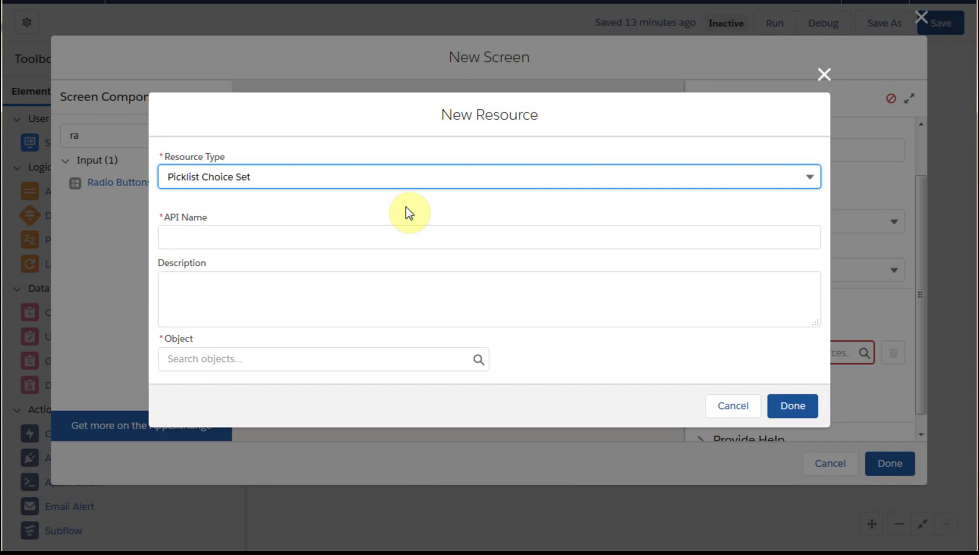
click(347, 233)
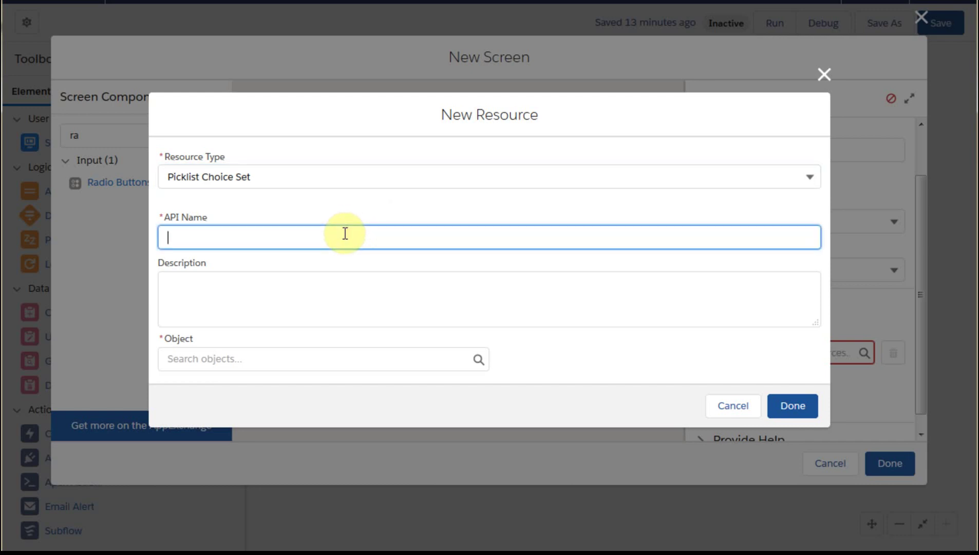
text(TestPicklistLessonType)
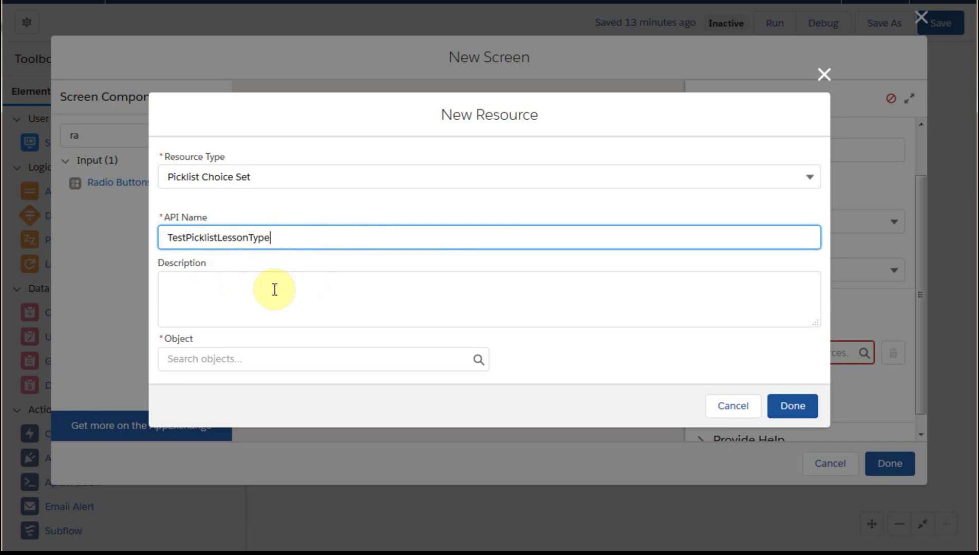
click(323, 362)
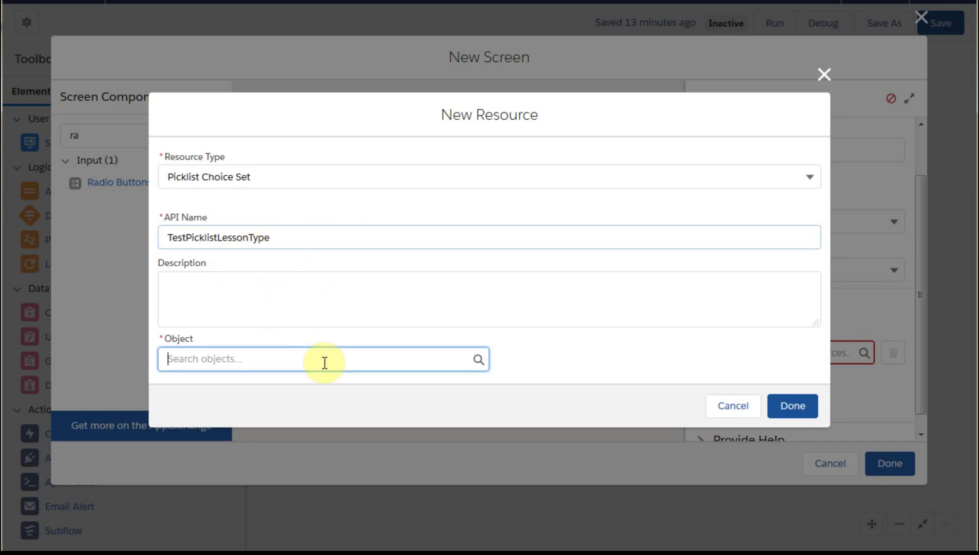
text(lesson)
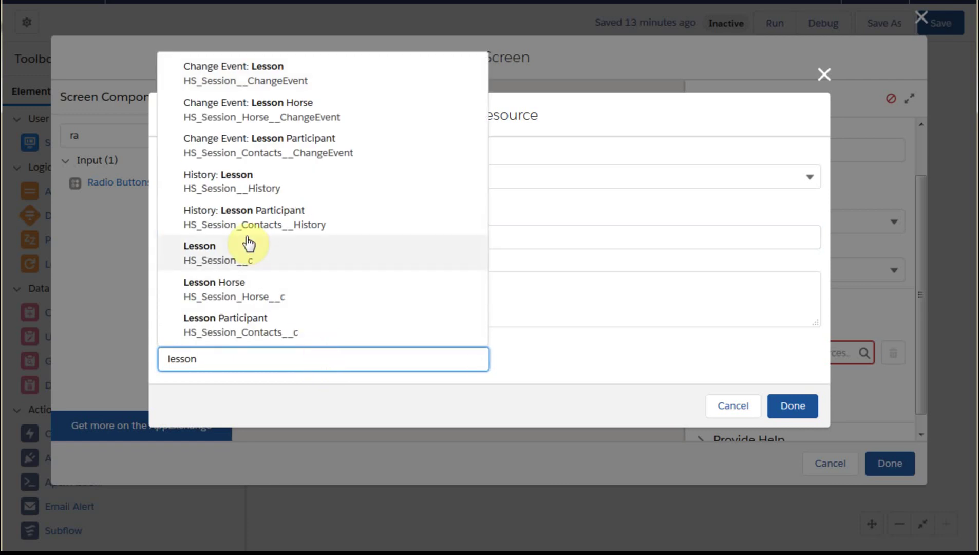
click(204, 243)
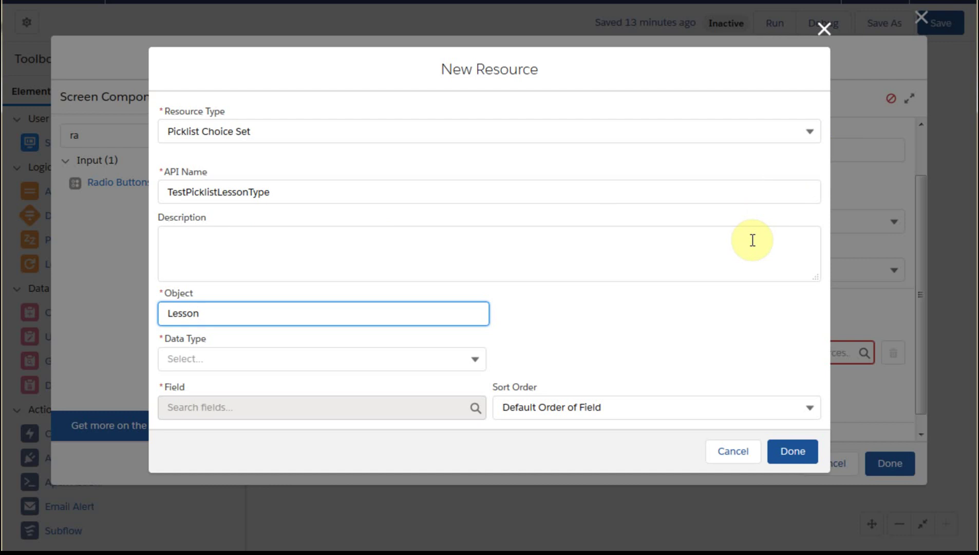
Set its data type to Picklist with field Session_Type__c and create the choice set.
click(302, 356)
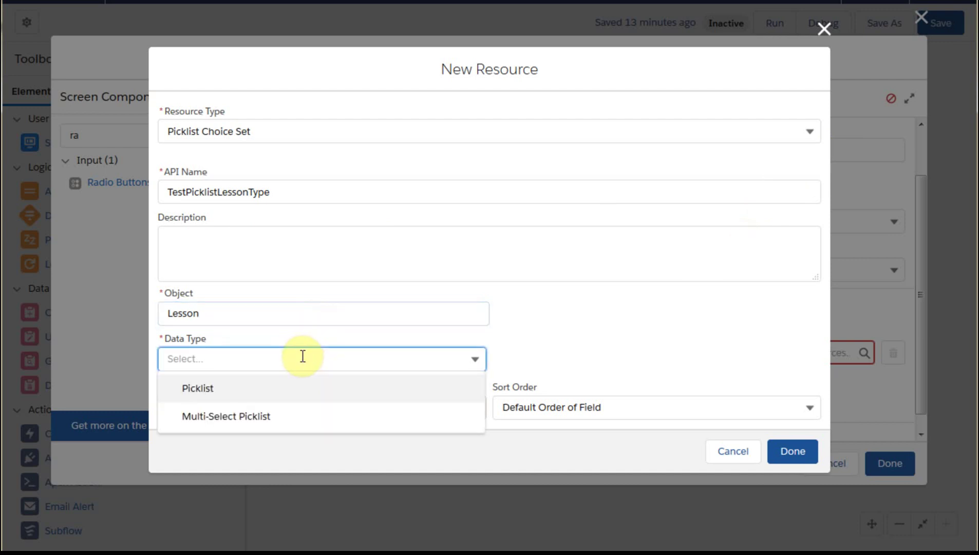
click(227, 389)
click(229, 408)
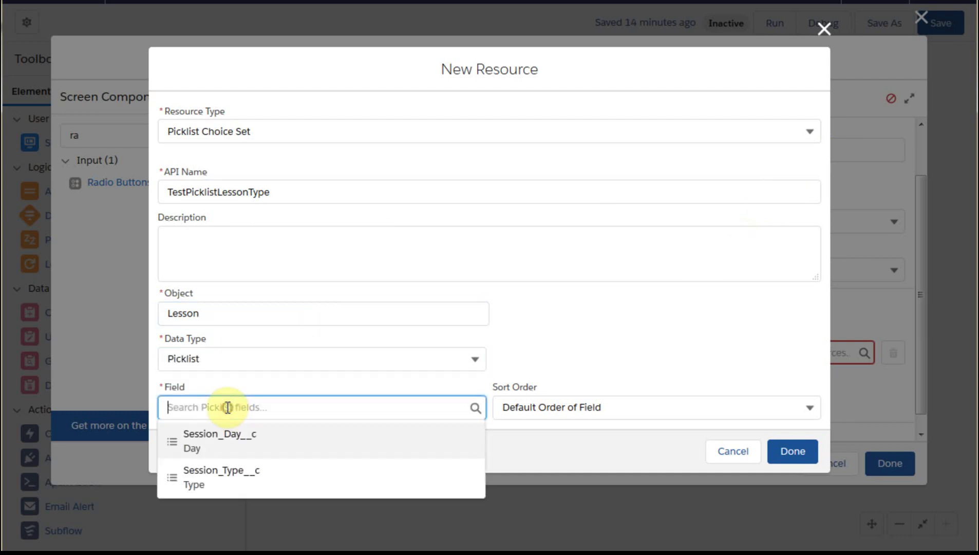
click(218, 478)
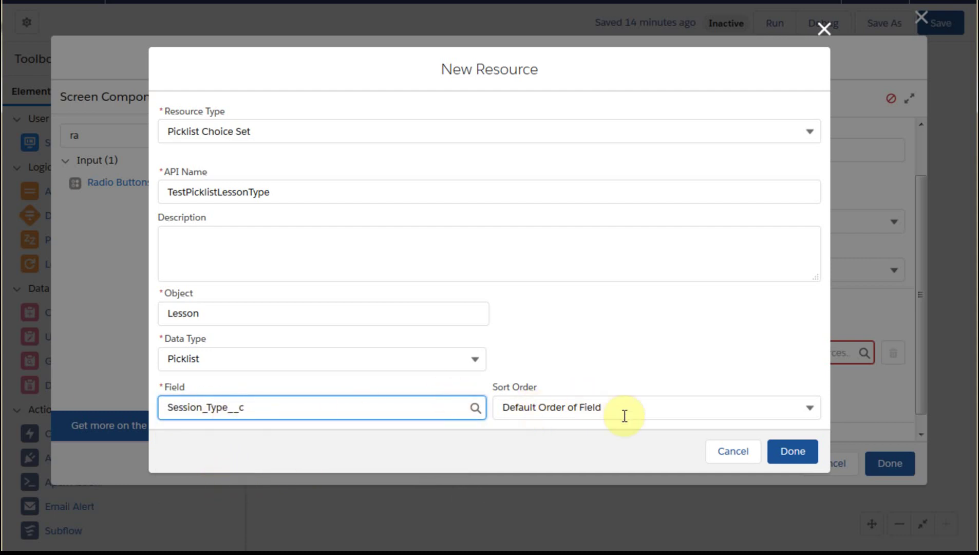
click(797, 452)
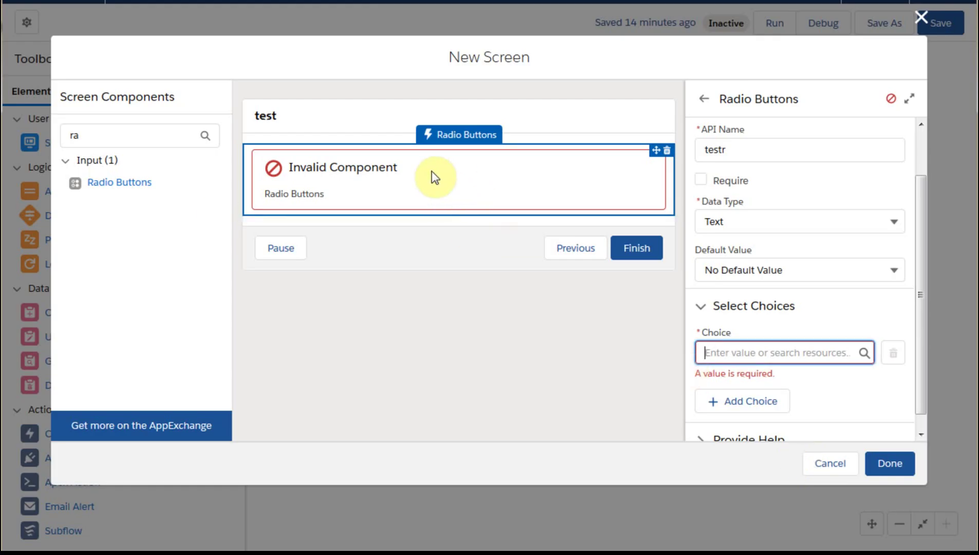
Choose TestPicklistLessonType under Picklist Choice Sets as the testr radio buttons' choice.
click(748, 351)
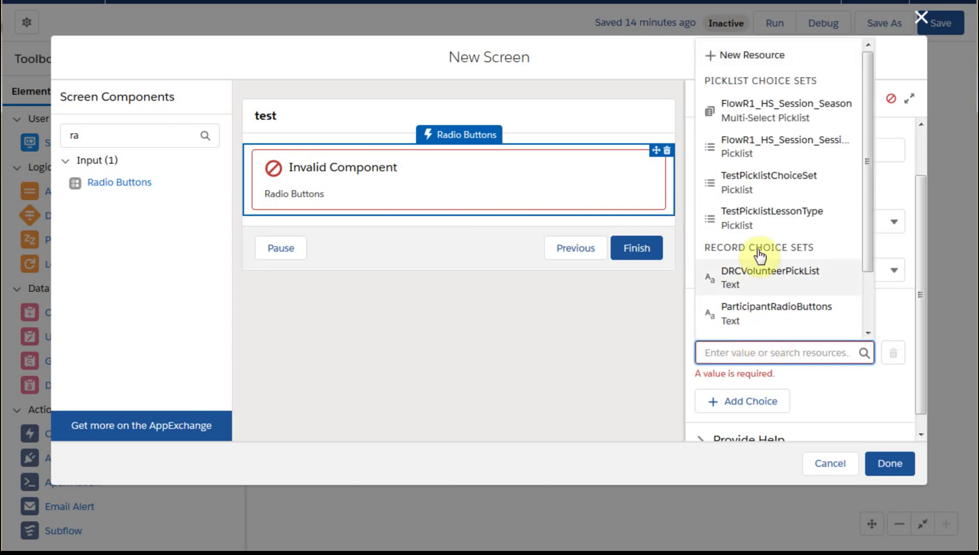
click(762, 220)
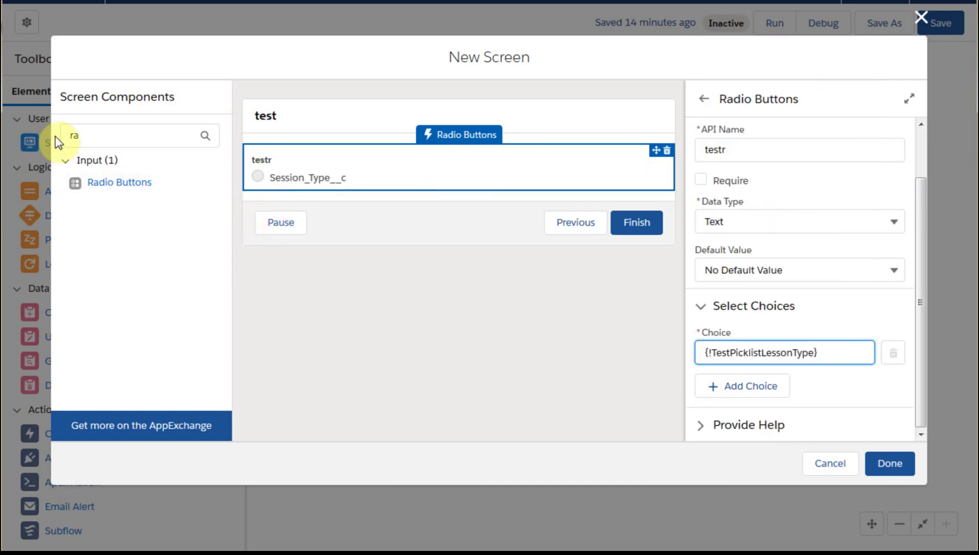
double_click(84, 134)
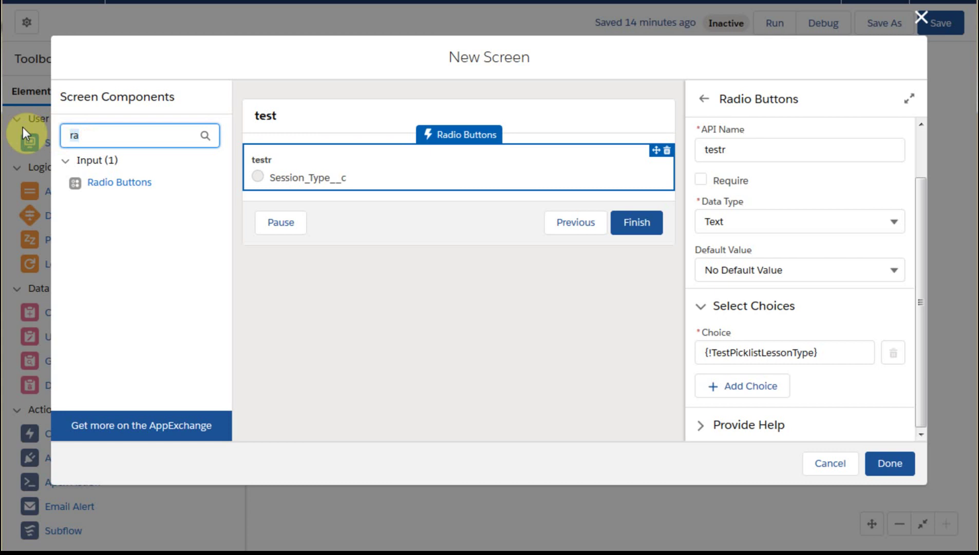
Search for 'pick' and add a Picklist component labelled testp to the screen.
text(pick)
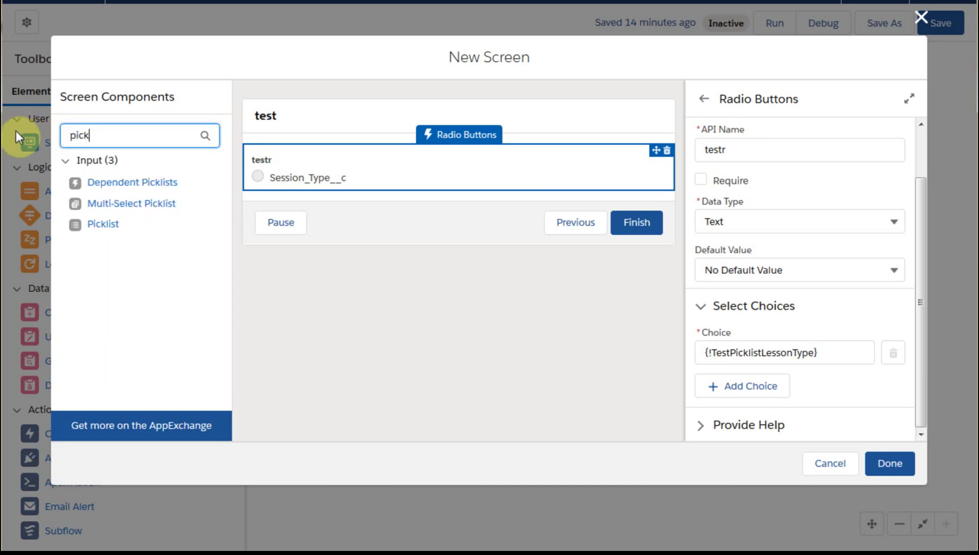
drag(85, 226, 285, 184)
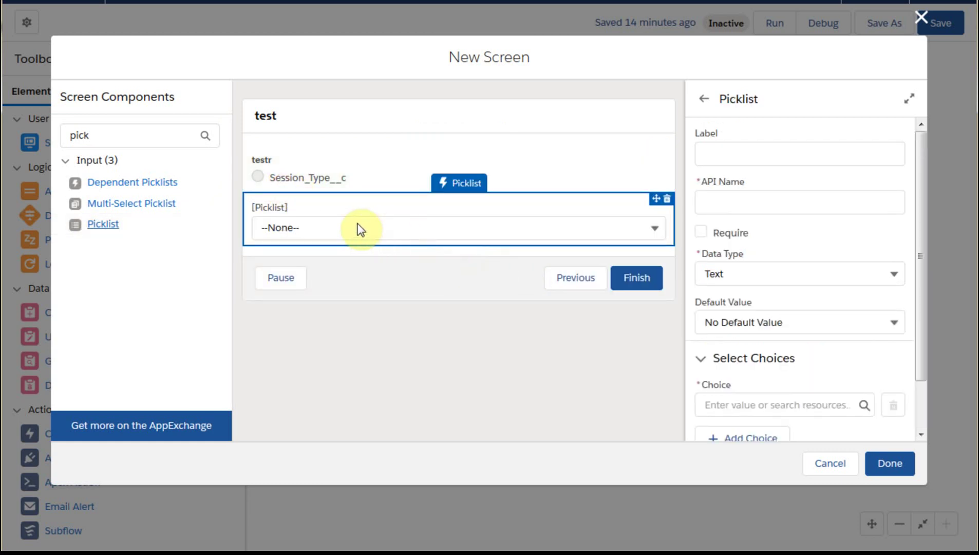
click(738, 148)
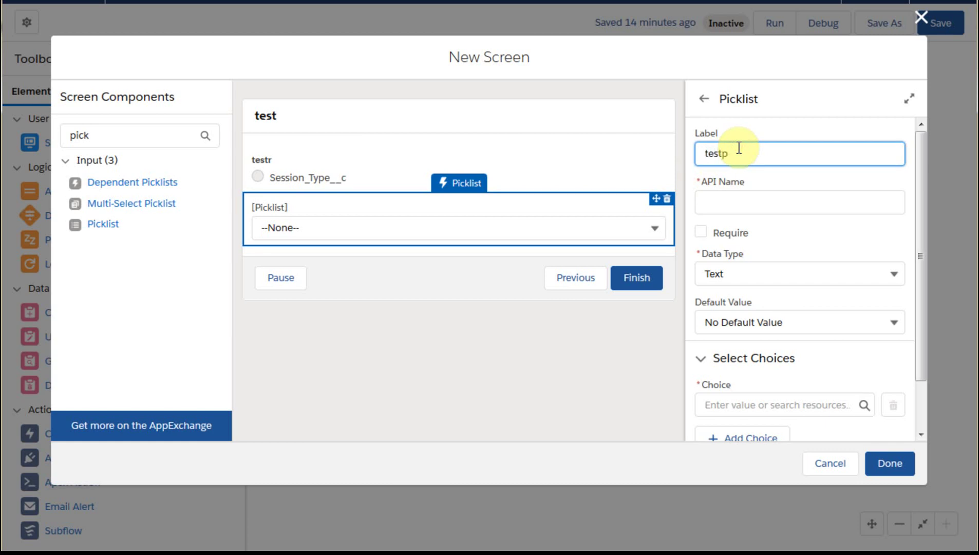
click(740, 199)
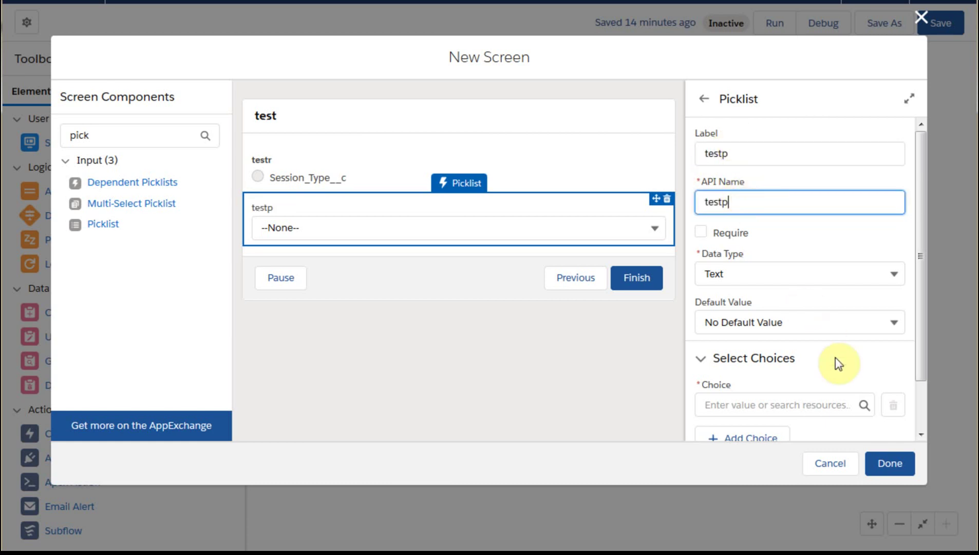
Give testp the TestPicklistLessonType choice set and finish editing the screen.
click(803, 407)
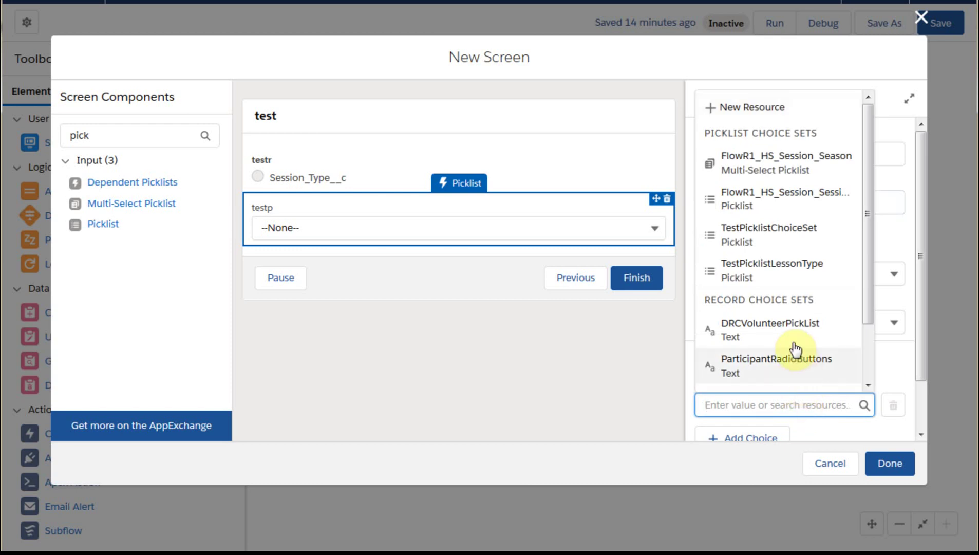
click(767, 272)
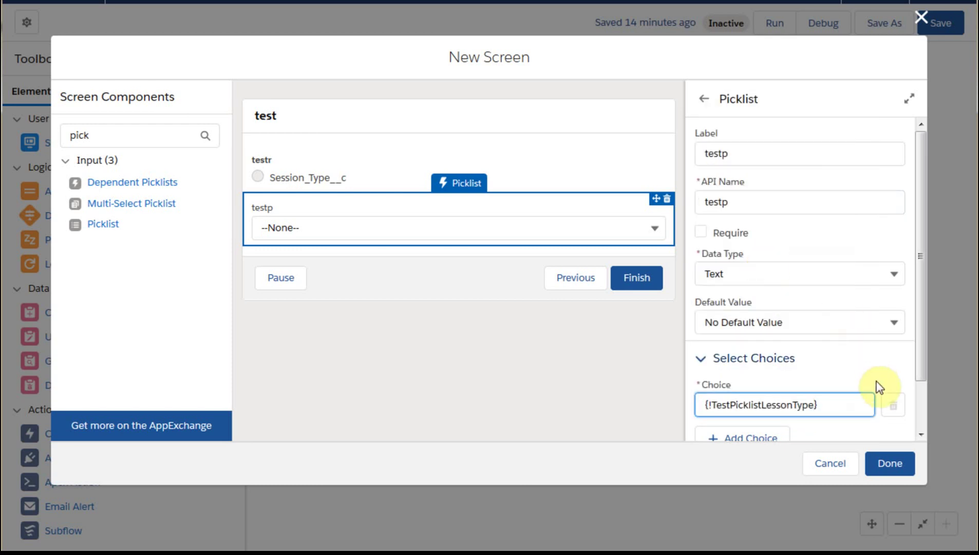
click(897, 468)
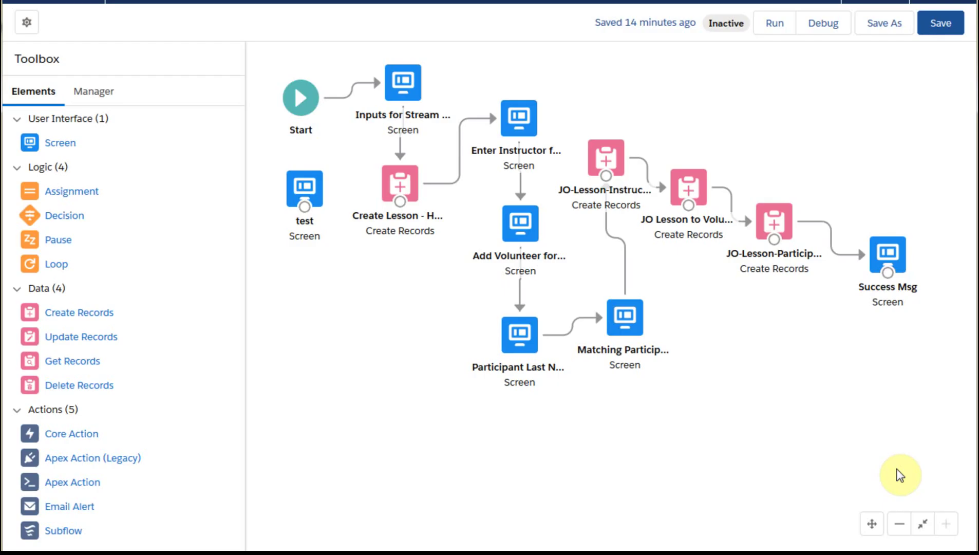
Reopen the test screen and add a Checkbox Group below testp.
click(312, 185)
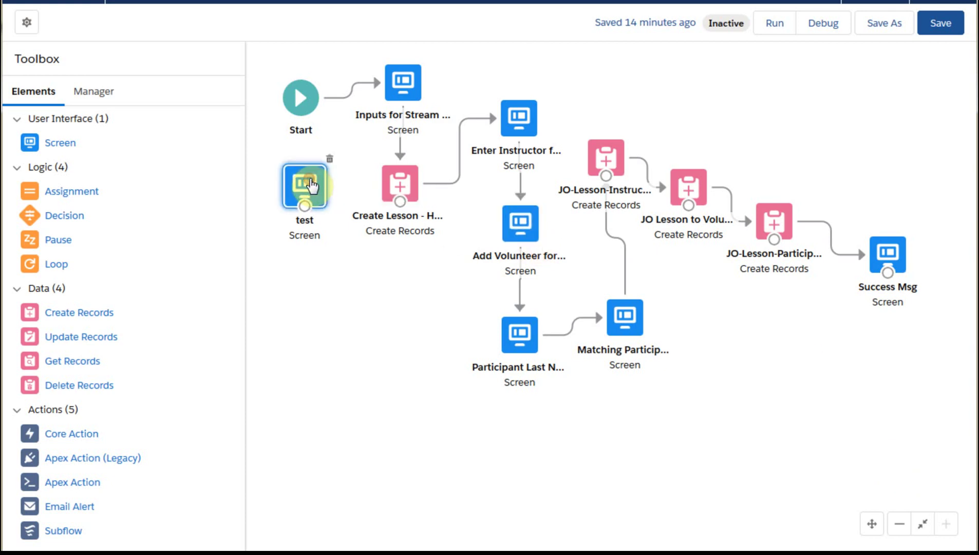
double_click(311, 185)
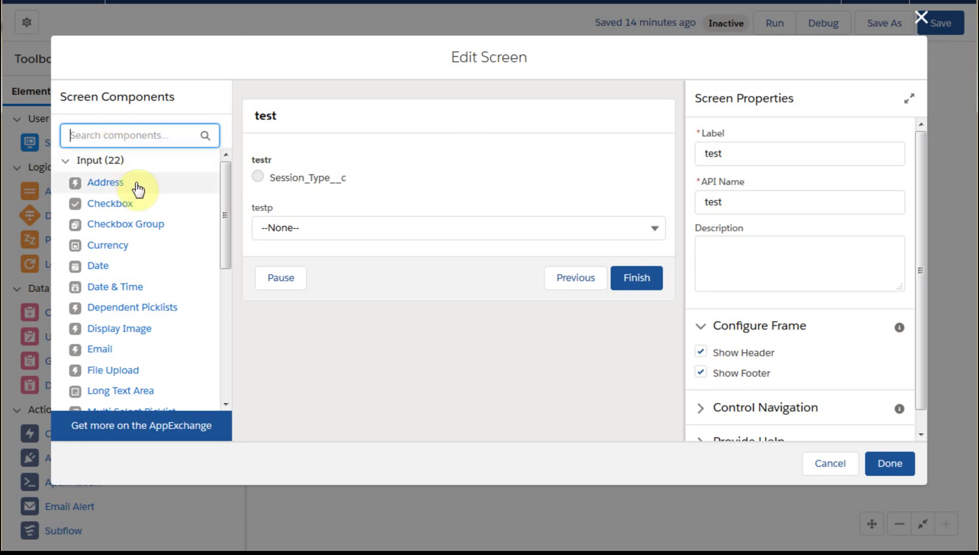
drag(120, 231, 303, 233)
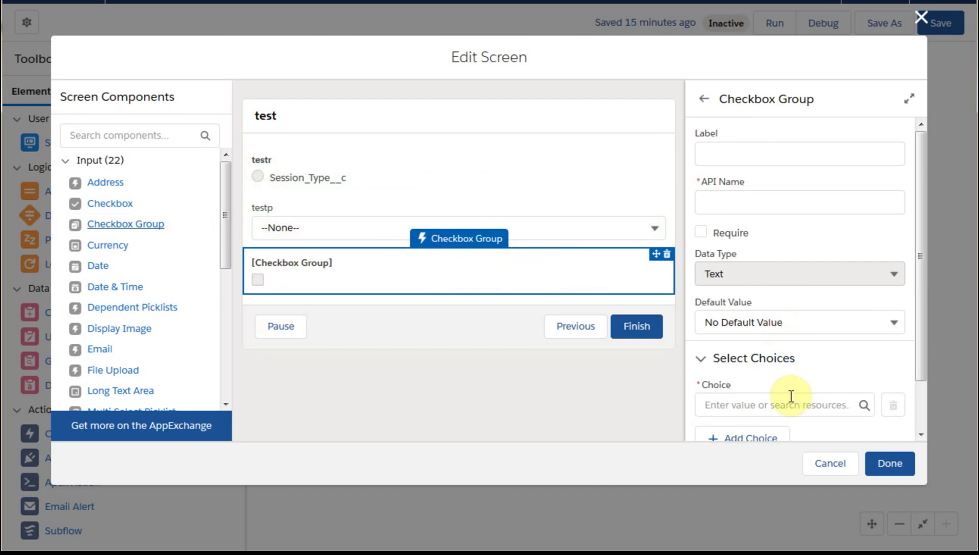
Label the checkbox group g1, use FlowR1_HS_Session_Season as its choices, and finish.
click(718, 151)
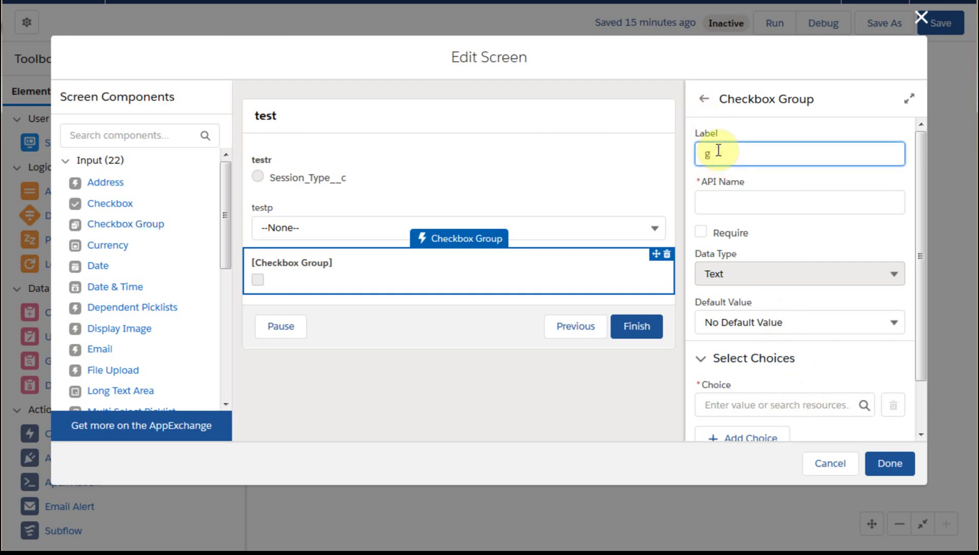
text(g1)
click(711, 200)
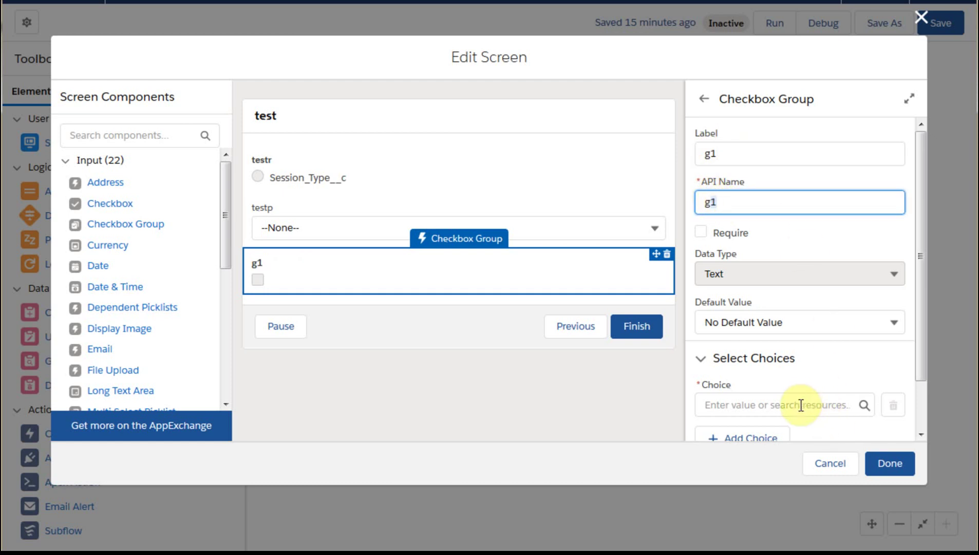
click(801, 406)
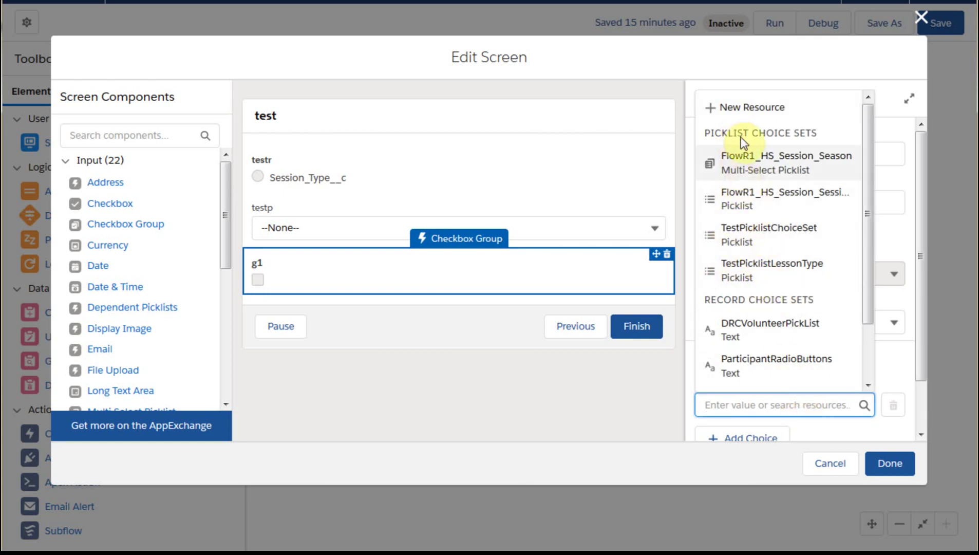
click(763, 170)
click(897, 467)
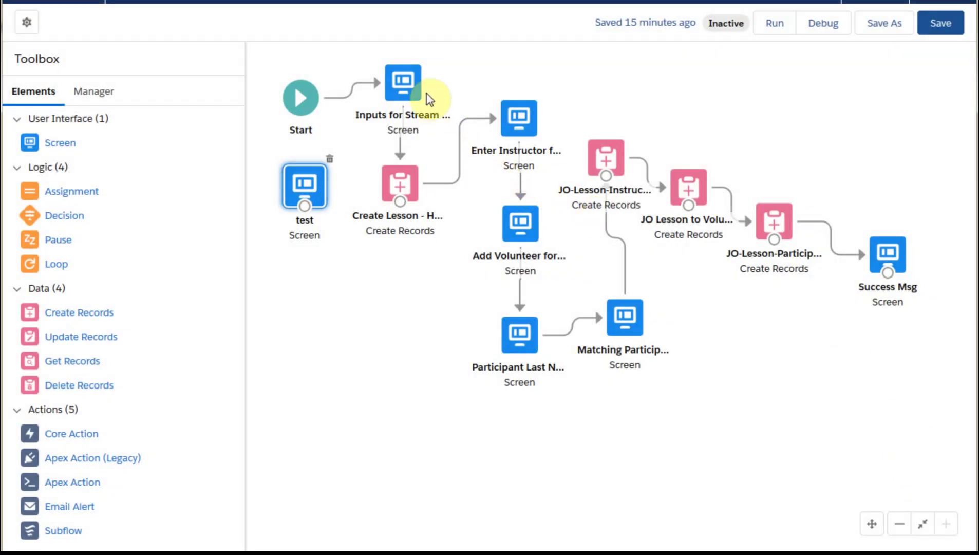
Replace the Start-to-Inputs connector with a link from Start to the test screen.
click(353, 97)
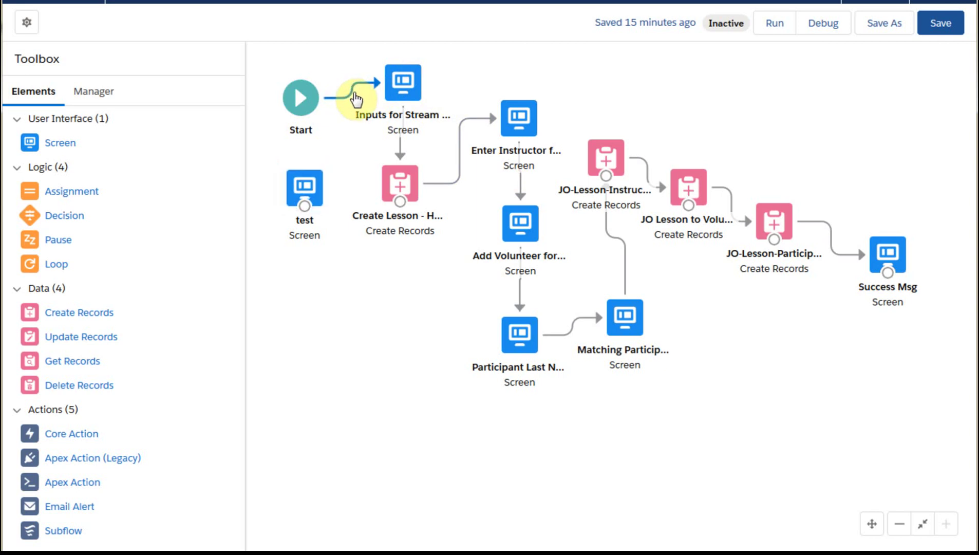
key(Delete)
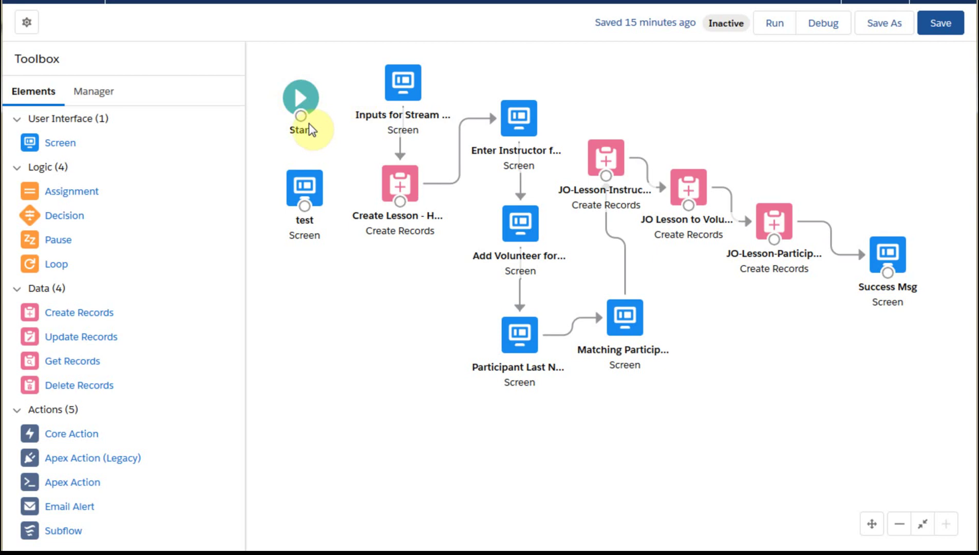
drag(302, 121, 386, 77)
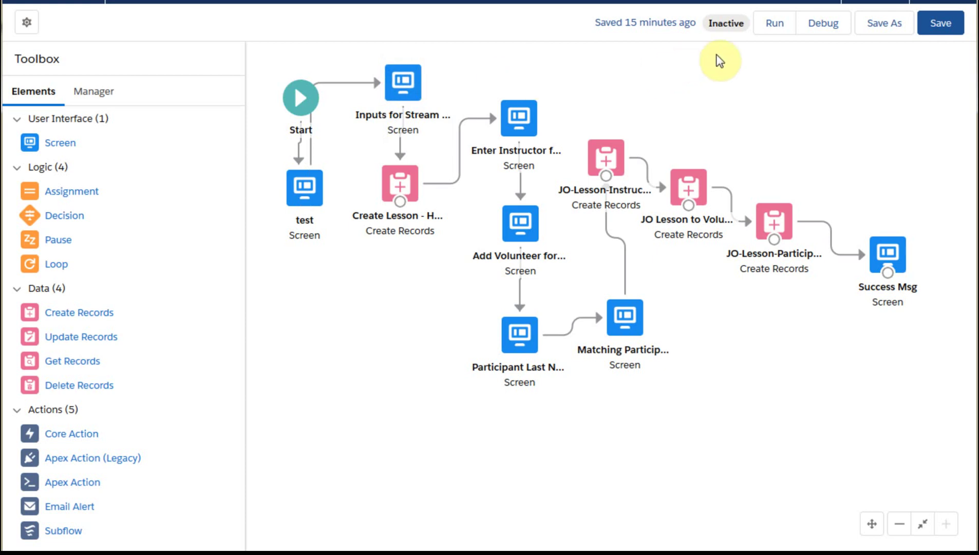
Save and run the flow, check testp's session type options, and continue past the screen.
click(949, 31)
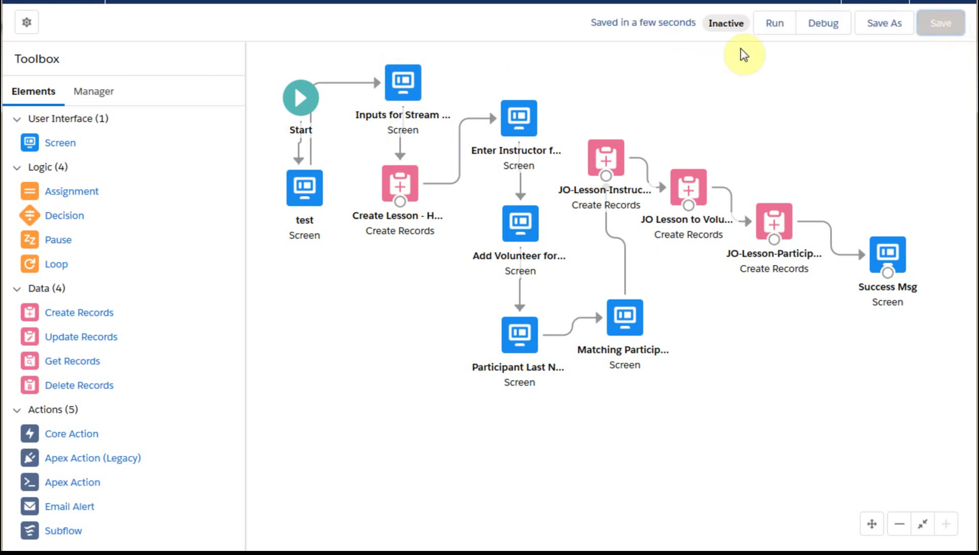
click(771, 28)
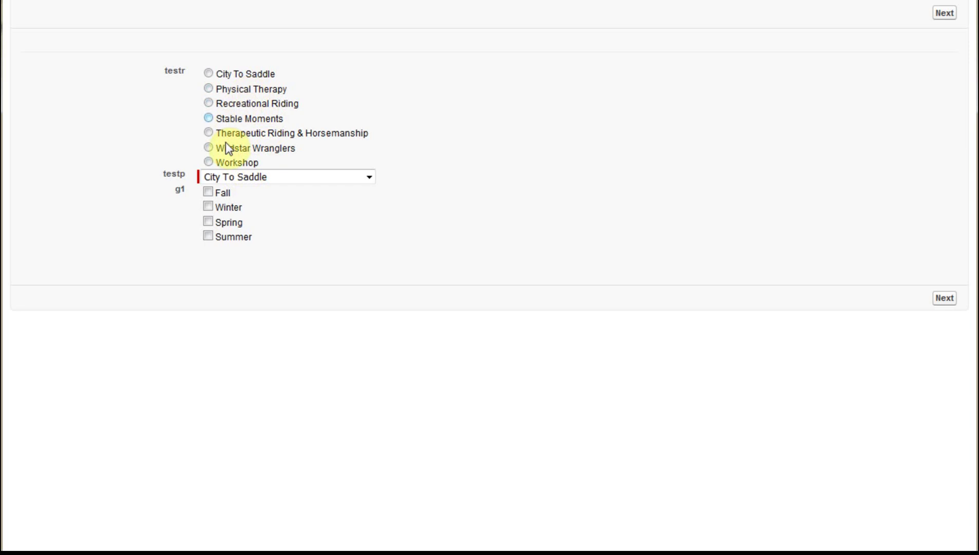
click(368, 180)
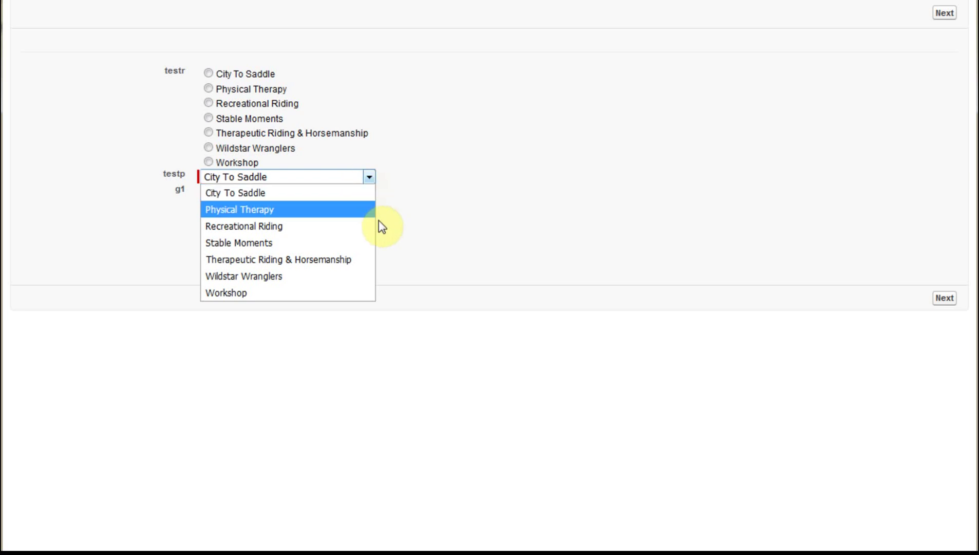
click(424, 161)
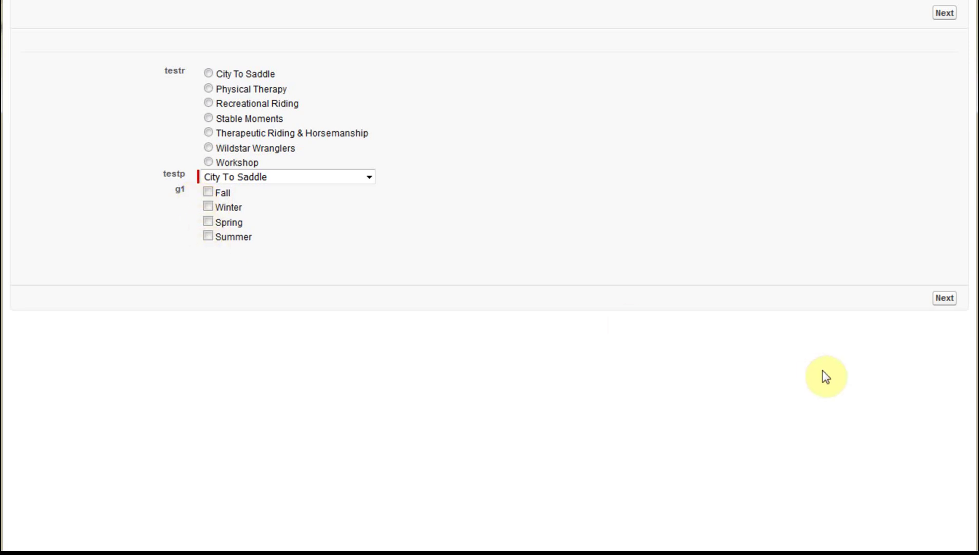
click(946, 299)
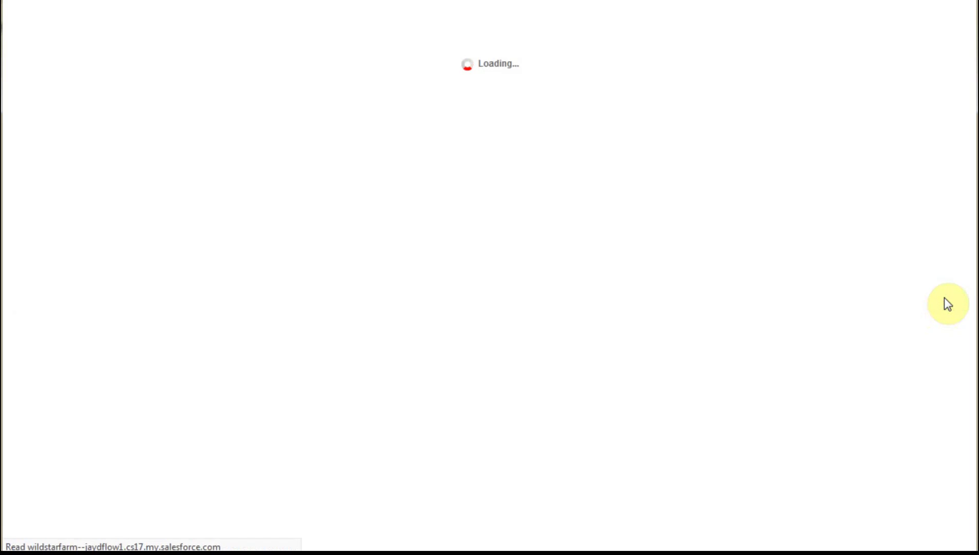